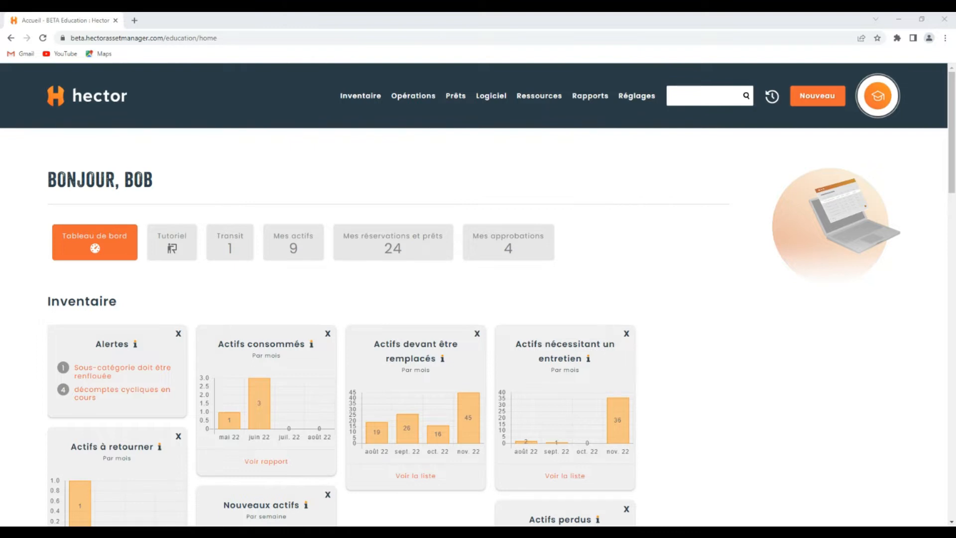
Open the multiple asset move form (Déplacement multiple) from the asset list
{"action": "mouse_move", "coordinate": [349, 108]}
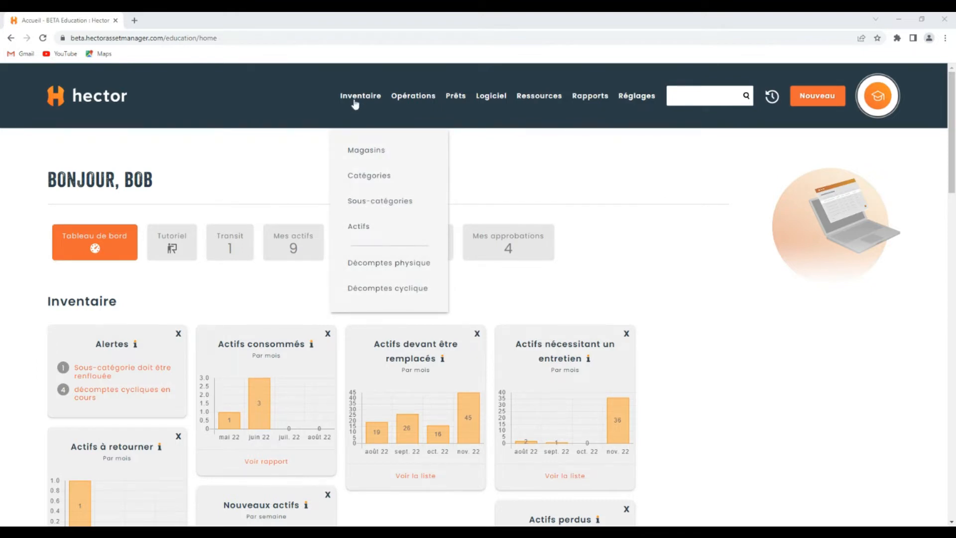
{"action": "left_click", "coordinate": [369, 234]}
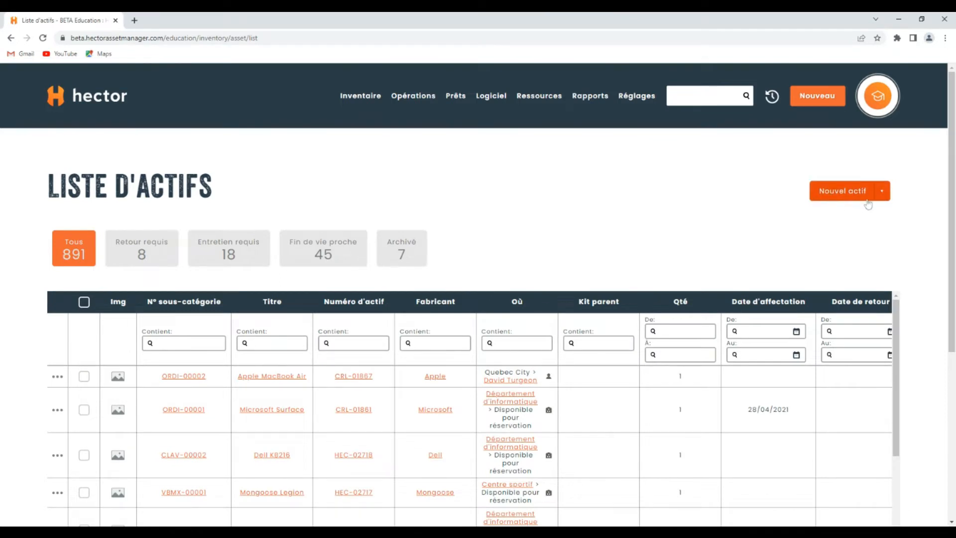
{"action": "left_click", "coordinate": [881, 192]}
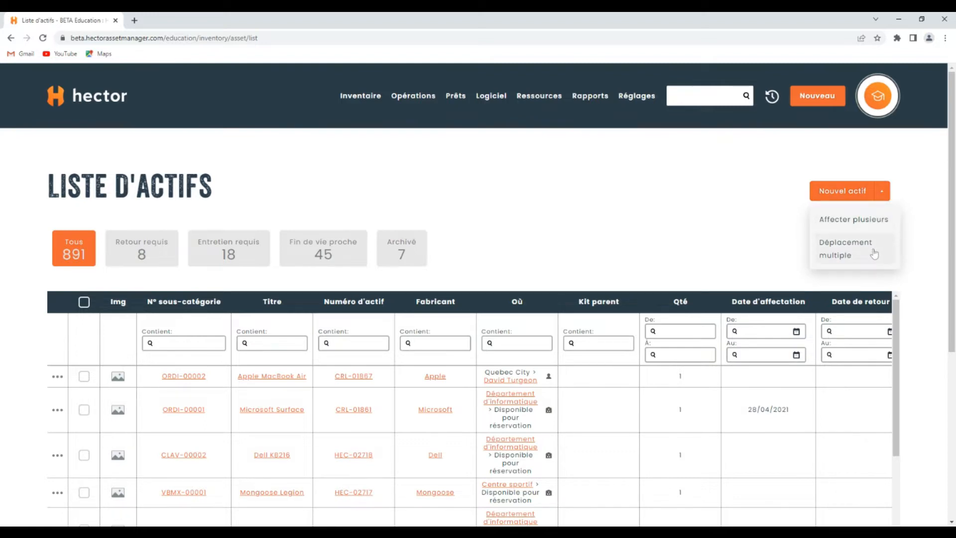
{"action": "left_click", "coordinate": [845, 253]}
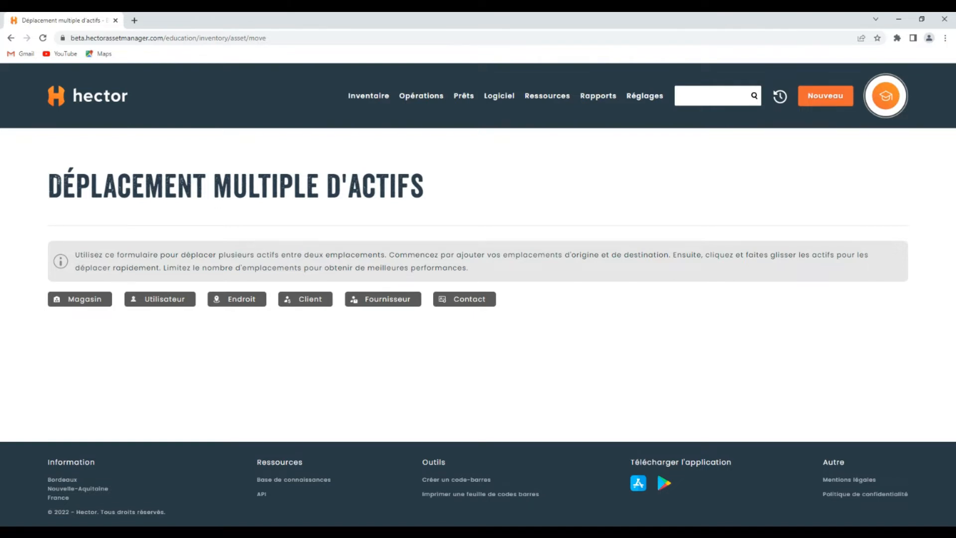
Add the store Département d'informatique as a location for the multiple move and collapse its stock list
{"action": "left_click", "coordinate": [77, 295]}
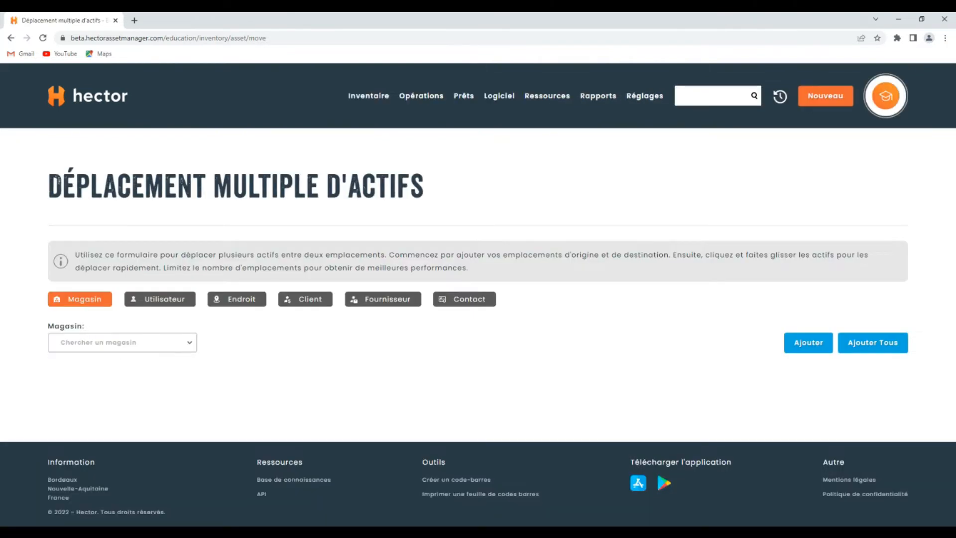
{"action": "left_click", "coordinate": [187, 343]}
{"action": "left_click", "coordinate": [138, 429]}
{"action": "left_click", "coordinate": [799, 348]}
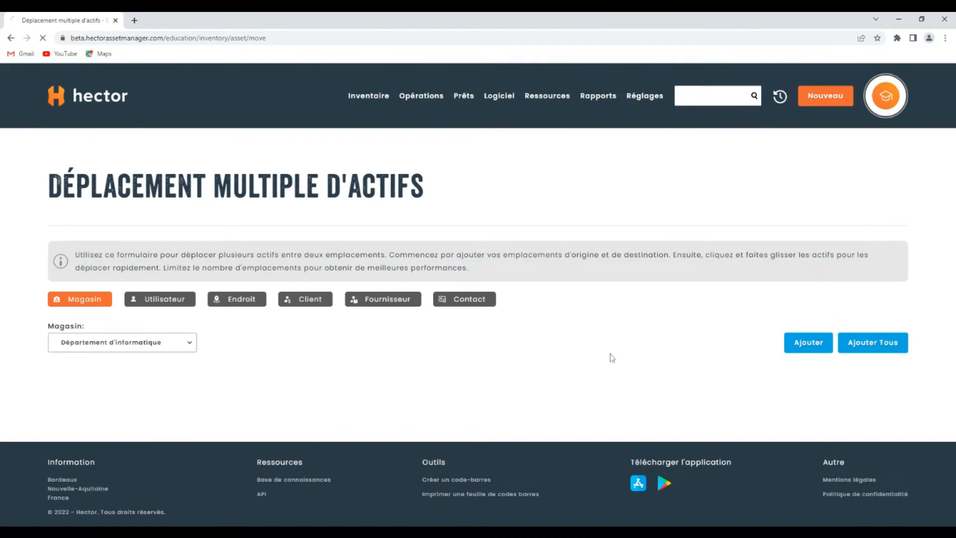
{"action": "scroll", "coordinate": [377, 333], "scroll_direction": "down", "scroll_amount": 3}
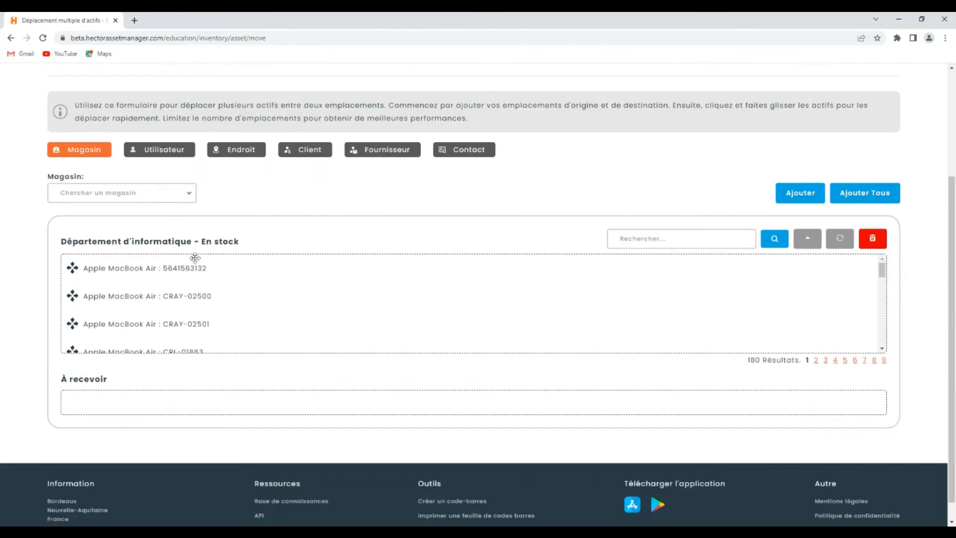
{"action": "left_click", "coordinate": [807, 238]}
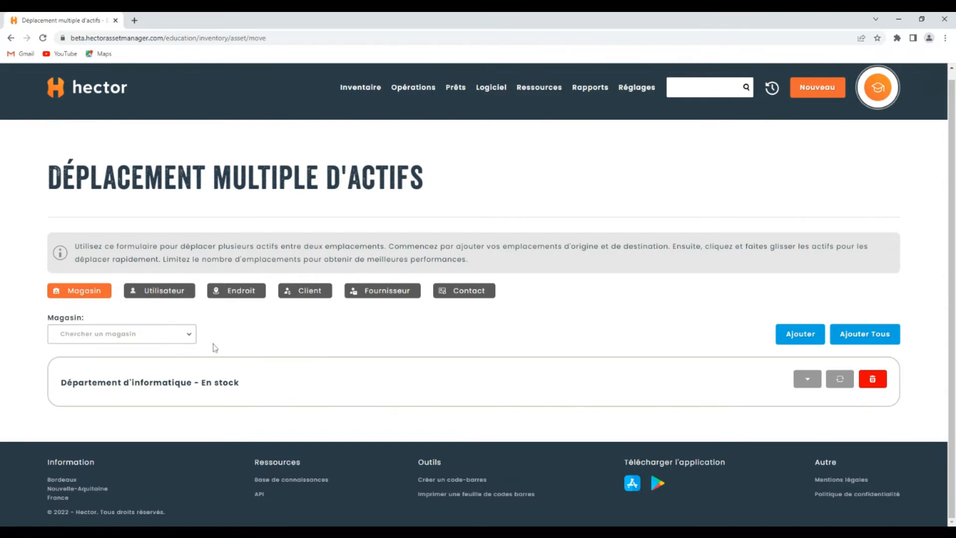
Add the user holding Apple MacBook Air CRL-01867 as the second location and expand the store's stock list
{"action": "left_click", "coordinate": [172, 293]}
{"action": "left_click", "coordinate": [190, 340]}
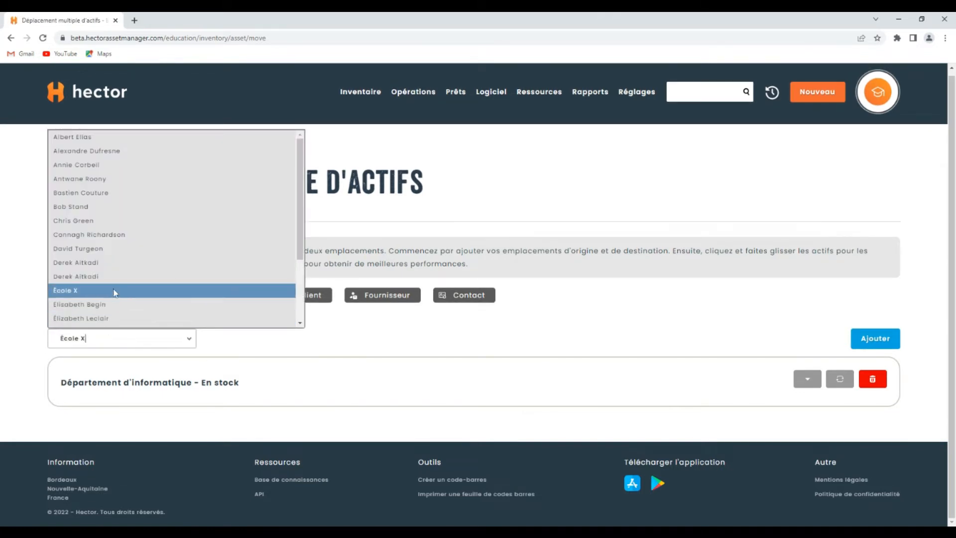
{"action": "left_click", "coordinate": [80, 247]}
{"action": "left_click", "coordinate": [870, 340]}
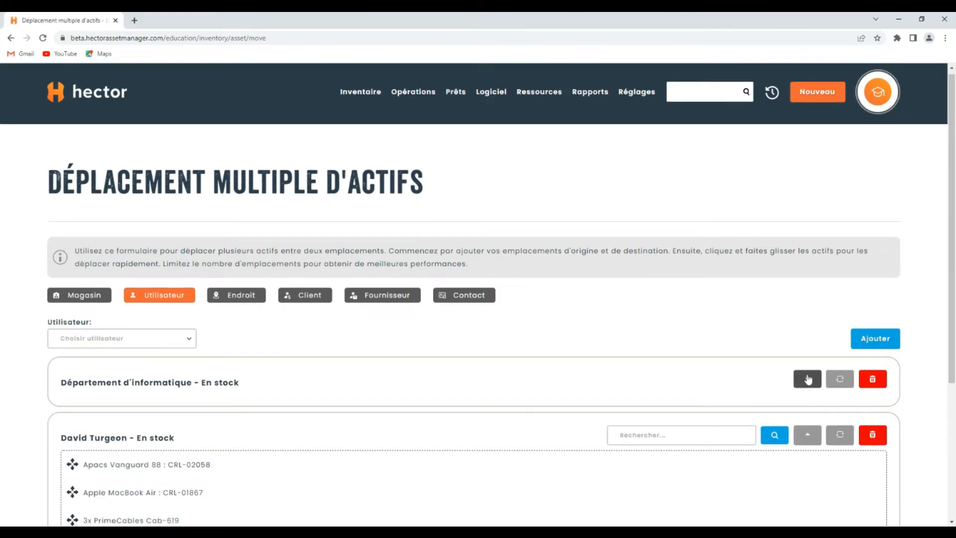
{"action": "left_click", "coordinate": [807, 380]}
{"action": "scroll", "coordinate": [278, 306], "scroll_direction": "down", "scroll_amount": 5}
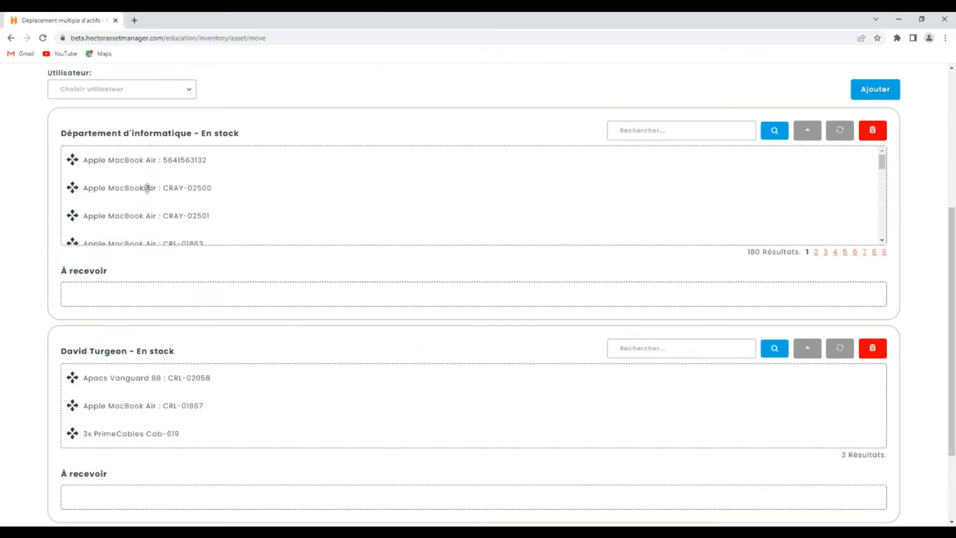
Swap Apple MacBook Air CRAY-02500 to the user and CRL-01867 to Département d'informatique, and save the move
{"action": "left_click_drag", "start_coordinate": [147, 188], "coordinate": [158, 493]}
{"action": "scroll", "coordinate": [156, 491], "scroll_direction": "down", "scroll_amount": 3}
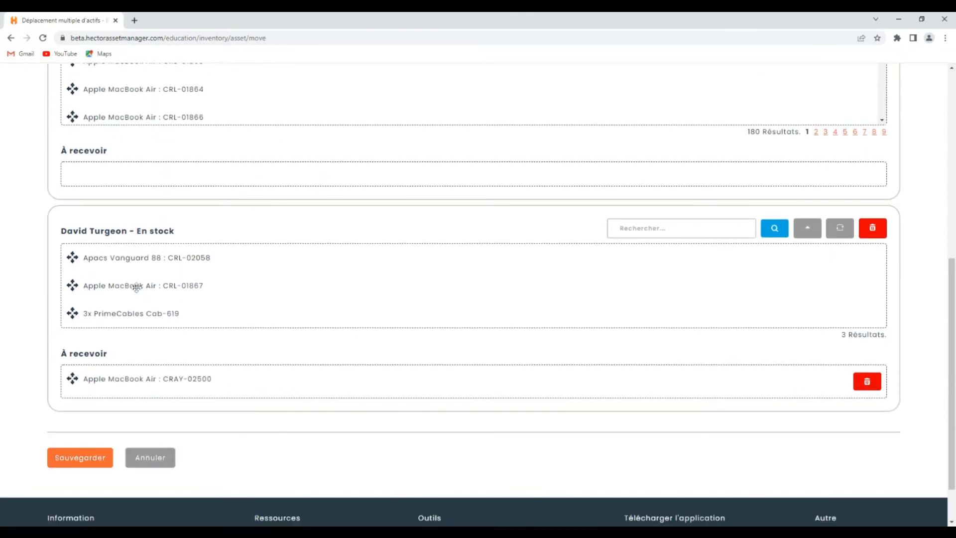
{"action": "left_click_drag", "start_coordinate": [134, 284], "coordinate": [162, 180]}
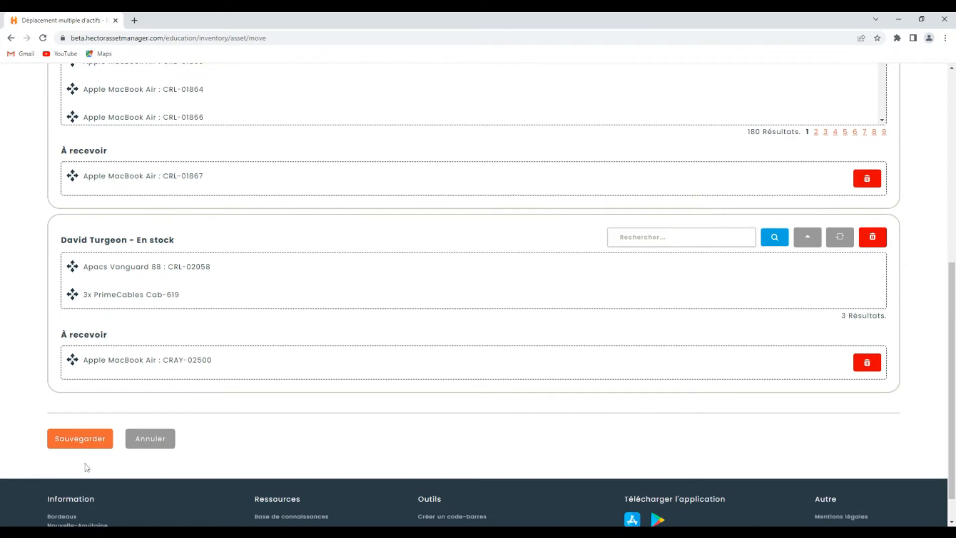
{"action": "left_click", "coordinate": [90, 442]}
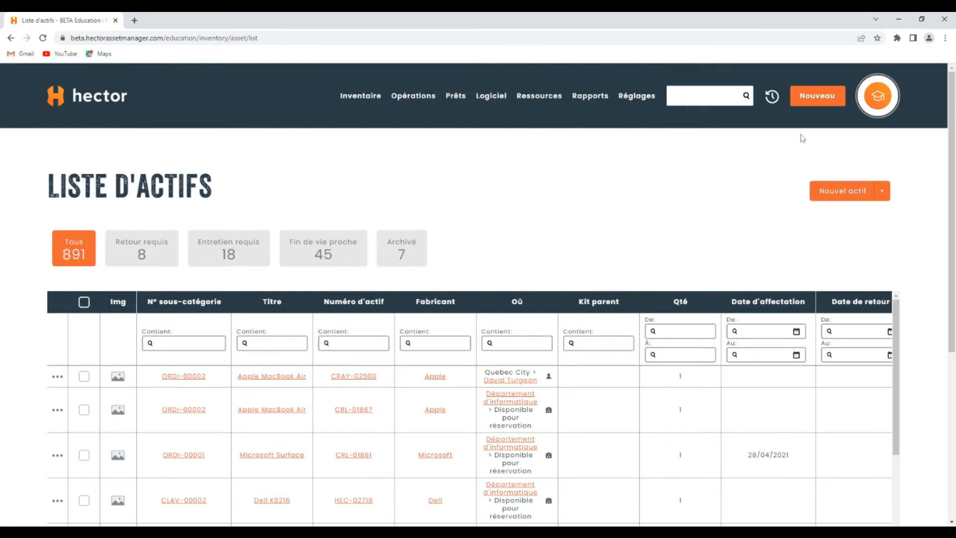
Start a new asset with the store Département d'informatique as its destination
{"action": "left_click", "coordinate": [812, 105]}
{"action": "left_click", "coordinate": [565, 264]}
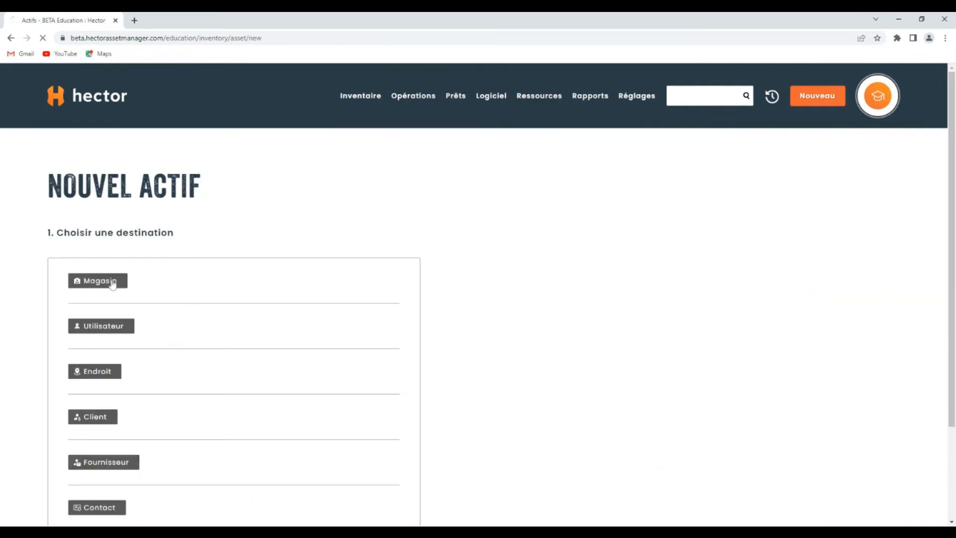
{"action": "left_click", "coordinate": [115, 281]}
{"action": "left_click", "coordinate": [331, 284]}
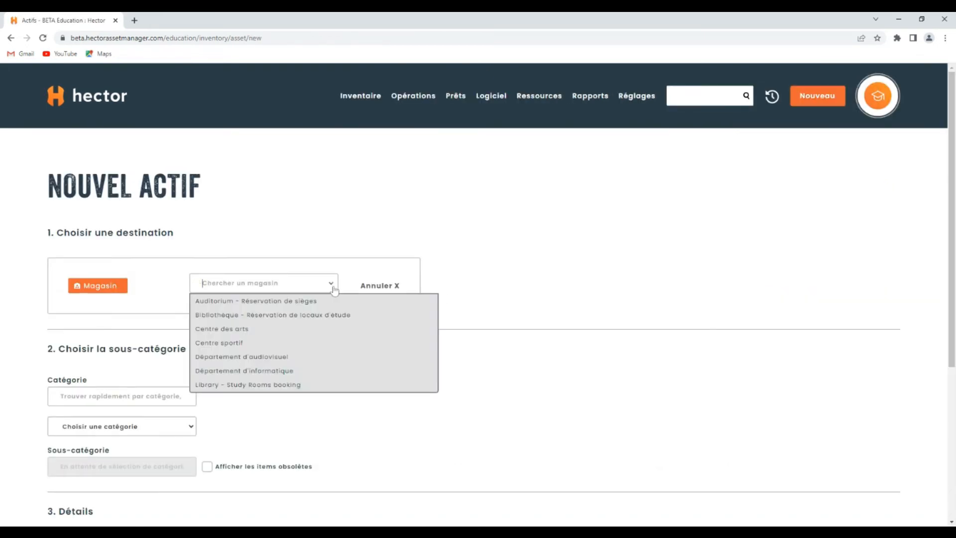
{"action": "left_click", "coordinate": [288, 371]}
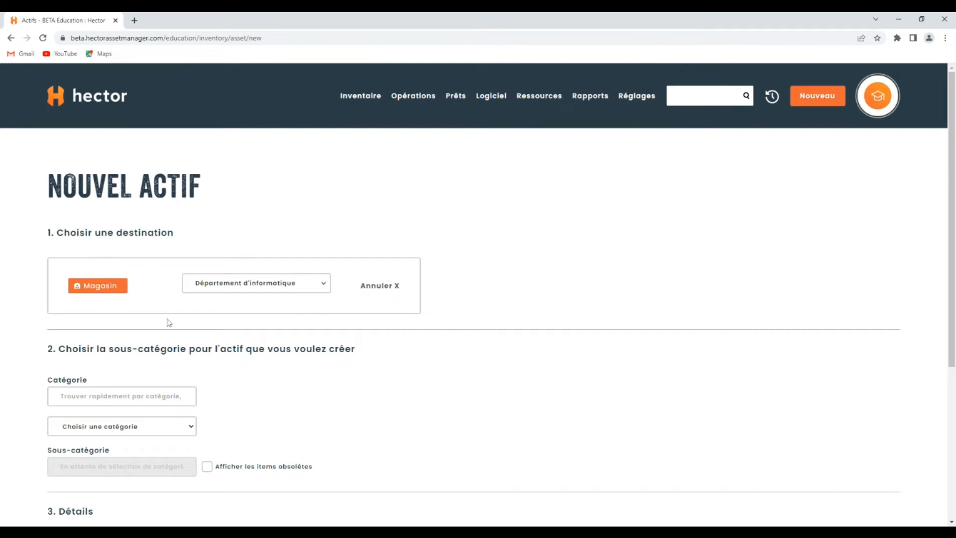
Set the new asset's category to Ordinateurs portables and its subcategory to Microsoft Surface
{"action": "scroll", "coordinate": [169, 320], "scroll_direction": "down", "scroll_amount": 4}
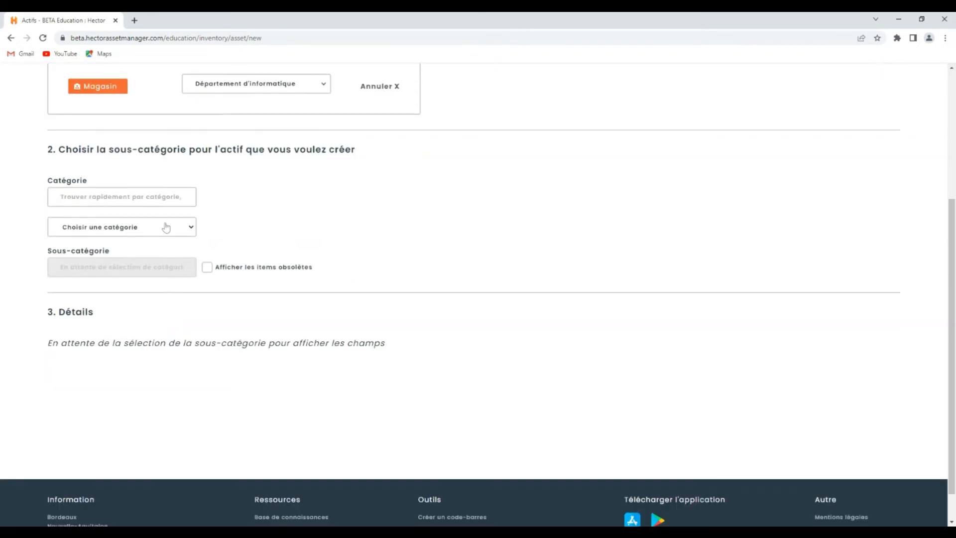
{"action": "left_click", "coordinate": [157, 243]}
{"action": "left_click", "coordinate": [160, 269]}
{"action": "left_click", "coordinate": [149, 281]}
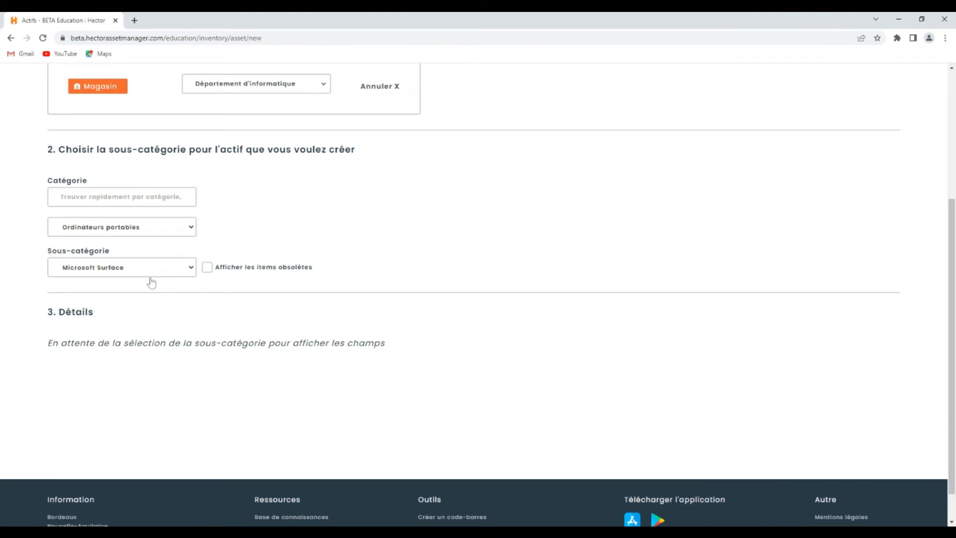
Set the quantity to 4, generate asset numbers for all units, and save with the option to view the asset record
{"action": "scroll", "coordinate": [294, 247], "scroll_direction": "down", "scroll_amount": 5}
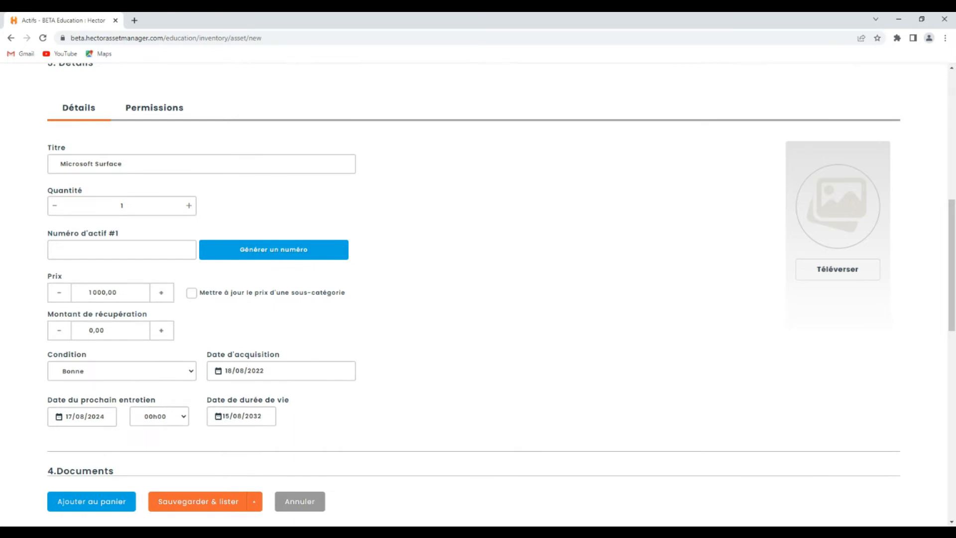
{"action": "left_click", "coordinate": [189, 206]}
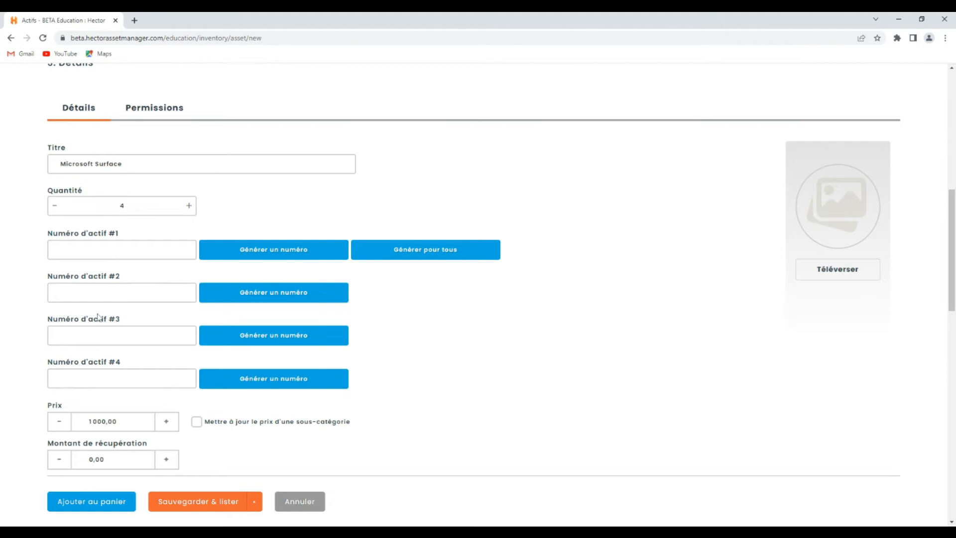
{"action": "left_click", "coordinate": [441, 253]}
{"action": "left_click", "coordinate": [257, 505]}
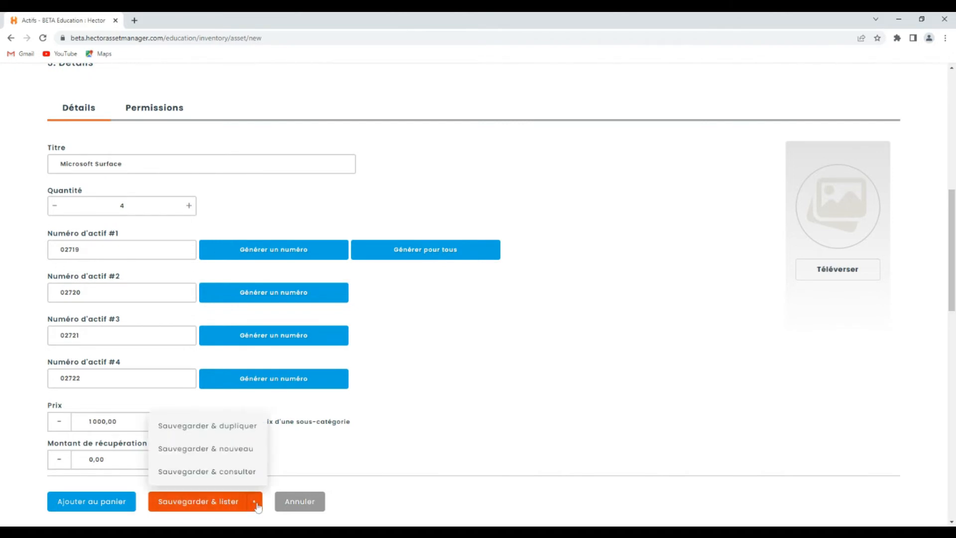
{"action": "left_click", "coordinate": [243, 472]}
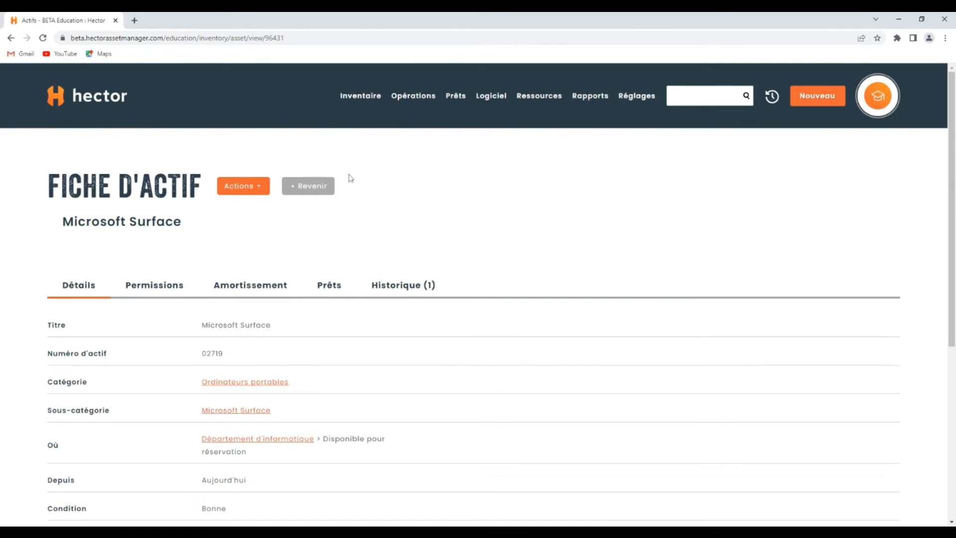
Open the Caméras category for editing and examine its asset numbering and prefix/suffix settings
{"action": "left_click", "coordinate": [101, 104]}
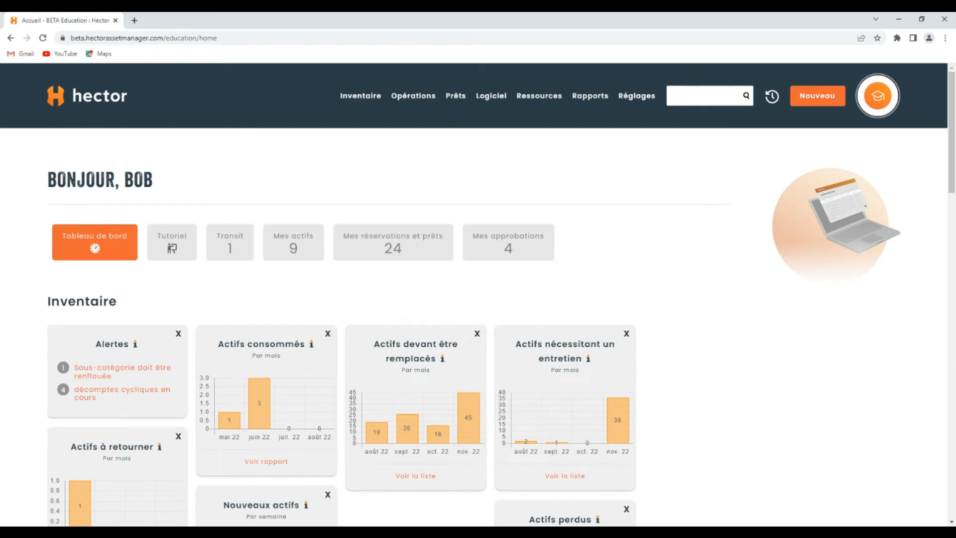
{"action": "mouse_move", "coordinate": [361, 104]}
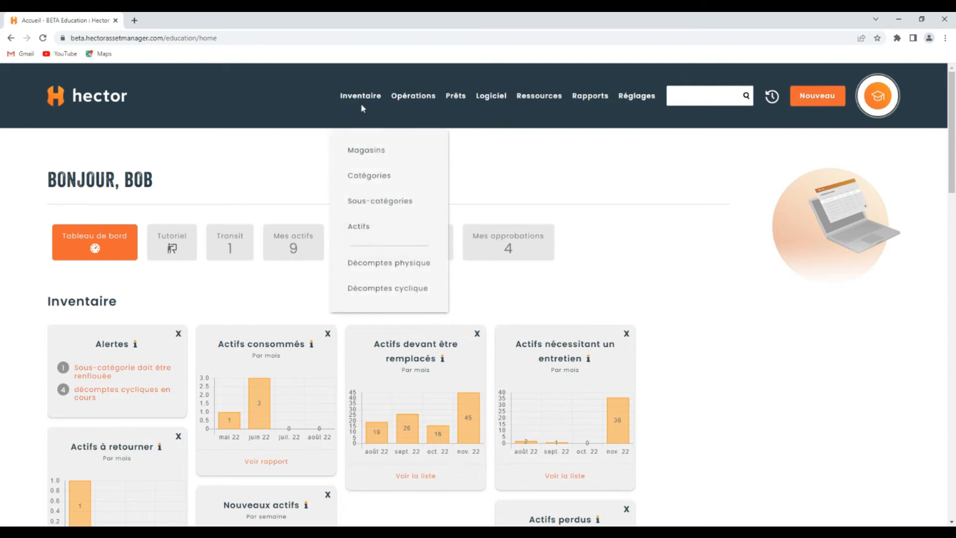
{"action": "left_click", "coordinate": [385, 185]}
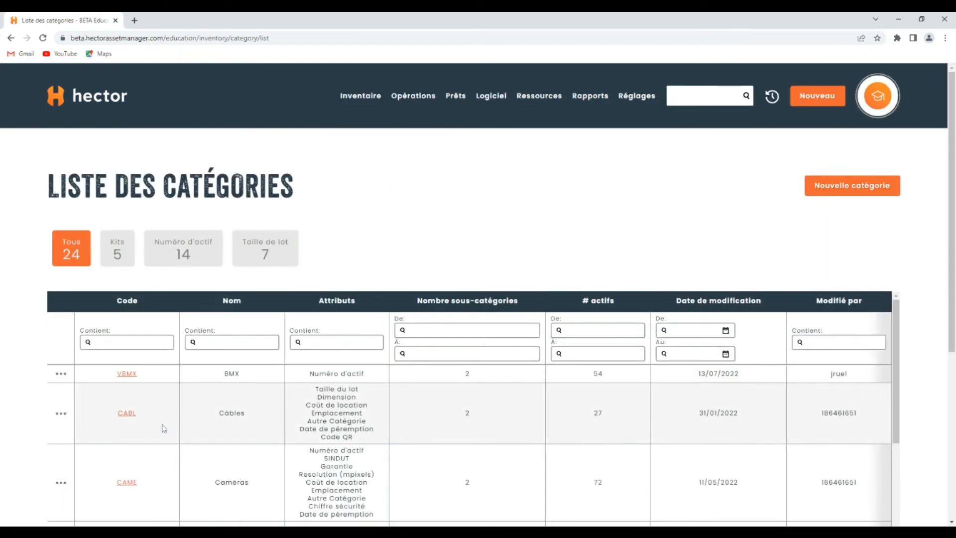
{"action": "left_click", "coordinate": [61, 483]}
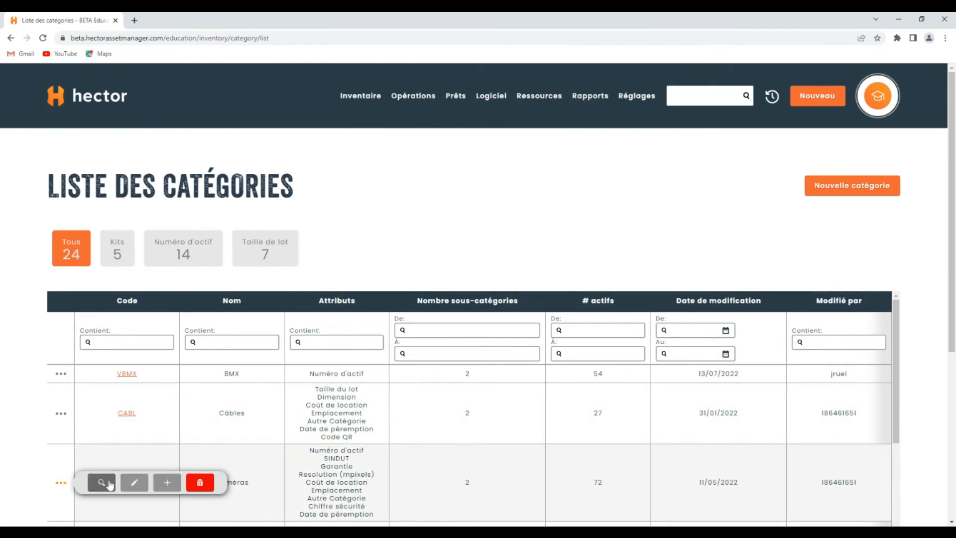
{"action": "left_click", "coordinate": [130, 483]}
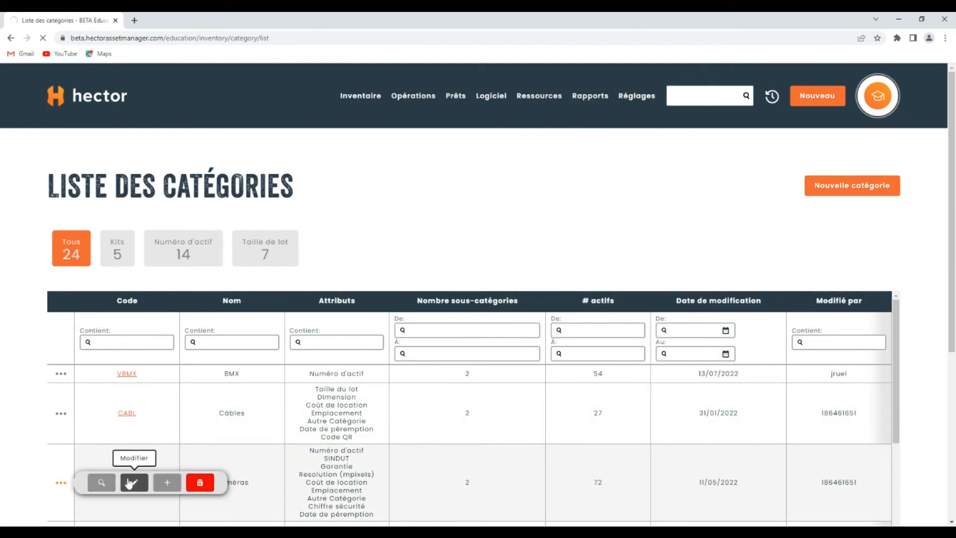
{"action": "scroll", "coordinate": [174, 361], "scroll_direction": "down", "scroll_amount": 2}
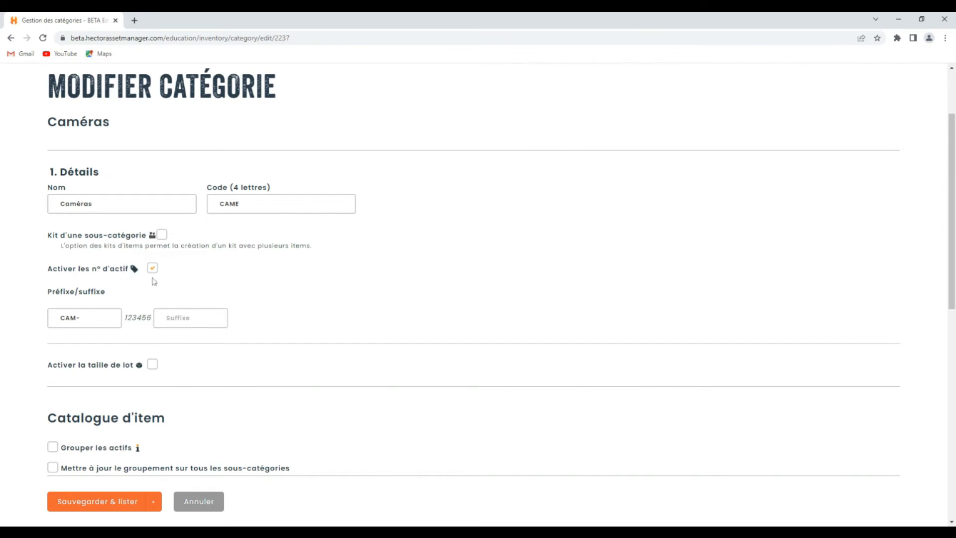
{"action": "scroll", "coordinate": [164, 307], "scroll_direction": "down", "scroll_amount": 1}
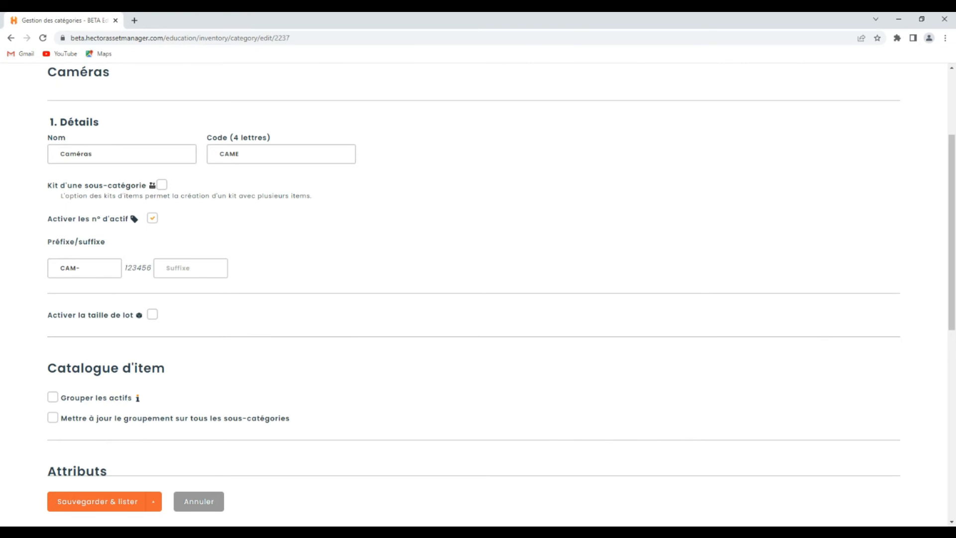
{"action": "scroll", "coordinate": [273, 287], "scroll_direction": "up", "scroll_amount": 3}
Open the record of the user with a profile photo from the user list and show its available actions
{"action": "left_click", "coordinate": [103, 107]}
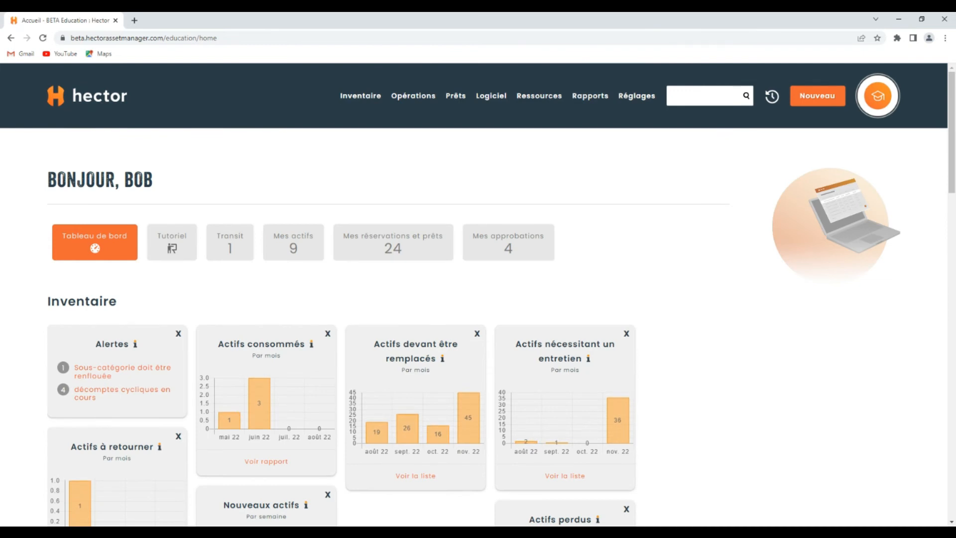
{"action": "mouse_move", "coordinate": [552, 102]}
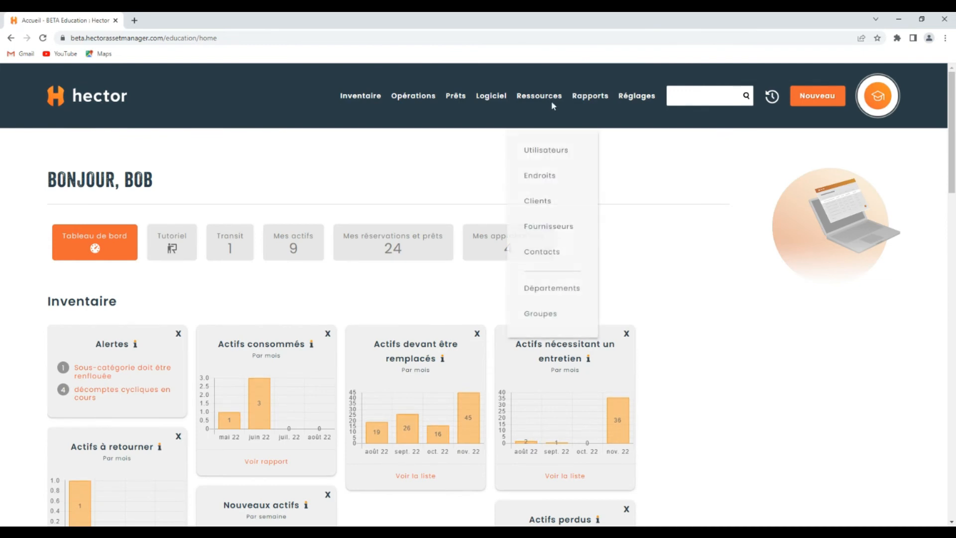
{"action": "left_click", "coordinate": [551, 149]}
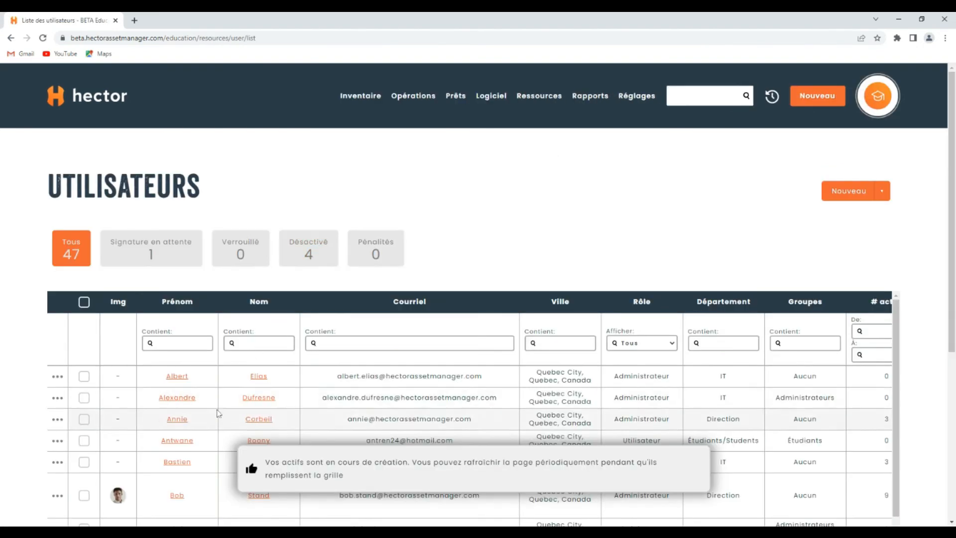
{"action": "scroll", "coordinate": [224, 358], "scroll_direction": "down", "scroll_amount": 2}
{"action": "left_click", "coordinate": [176, 395]}
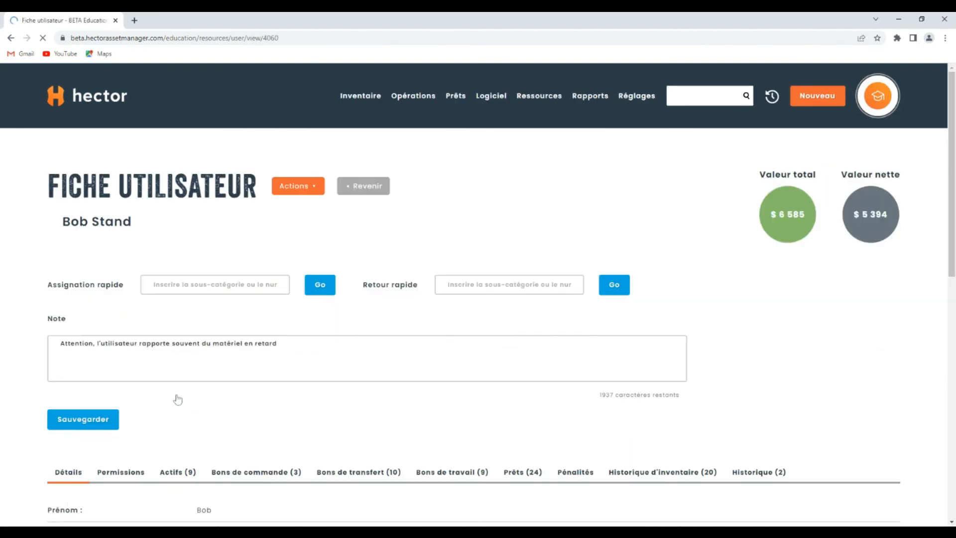
{"action": "left_click", "coordinate": [295, 191]}
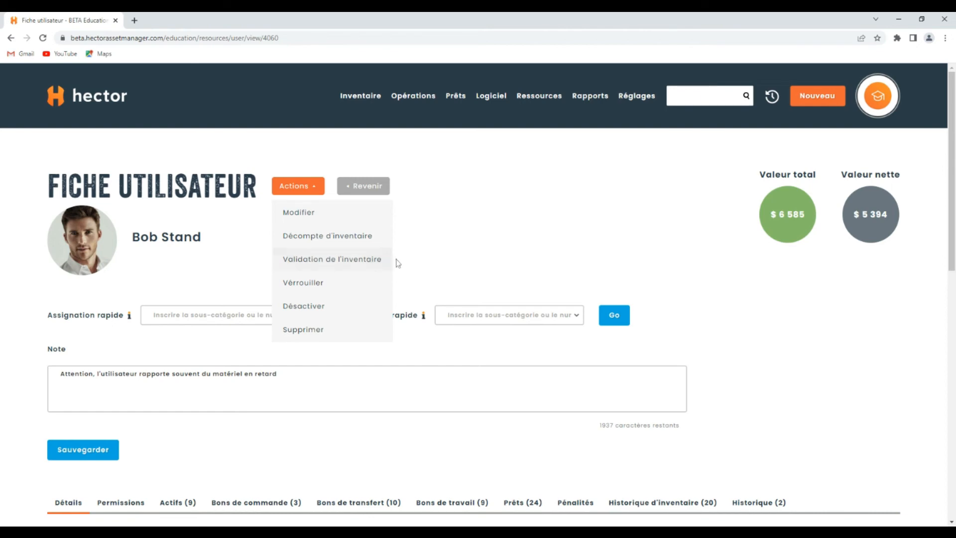
Examine the list of assets assigned to the user, including their return dates
{"action": "scroll", "coordinate": [434, 243], "scroll_direction": "down", "scroll_amount": 4}
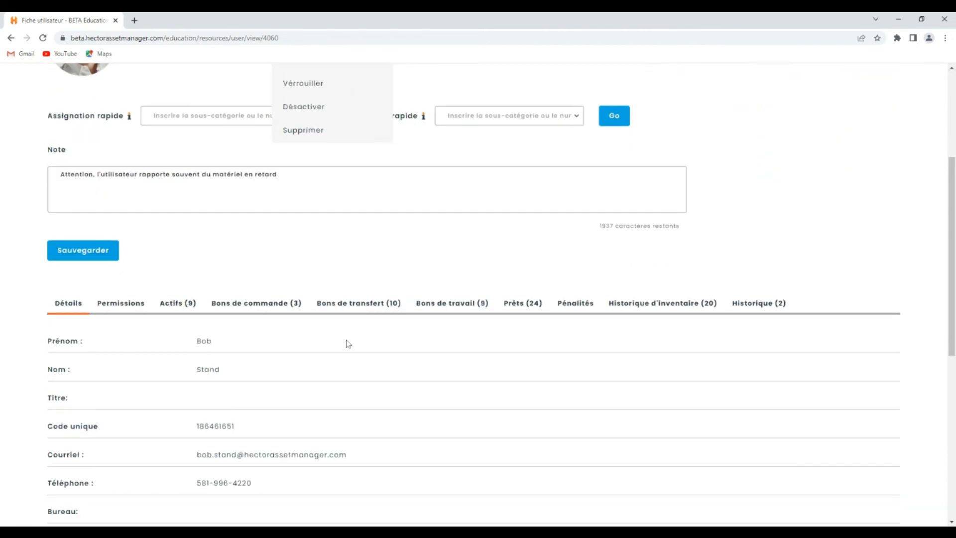
{"action": "left_click", "coordinate": [181, 304]}
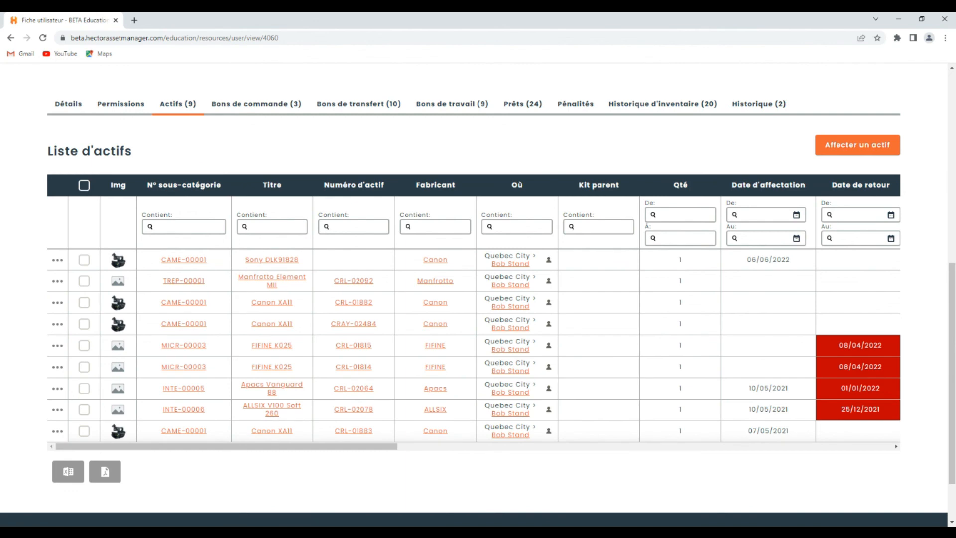
{"action": "scroll", "coordinate": [188, 165], "scroll_direction": "up", "scroll_amount": 7}
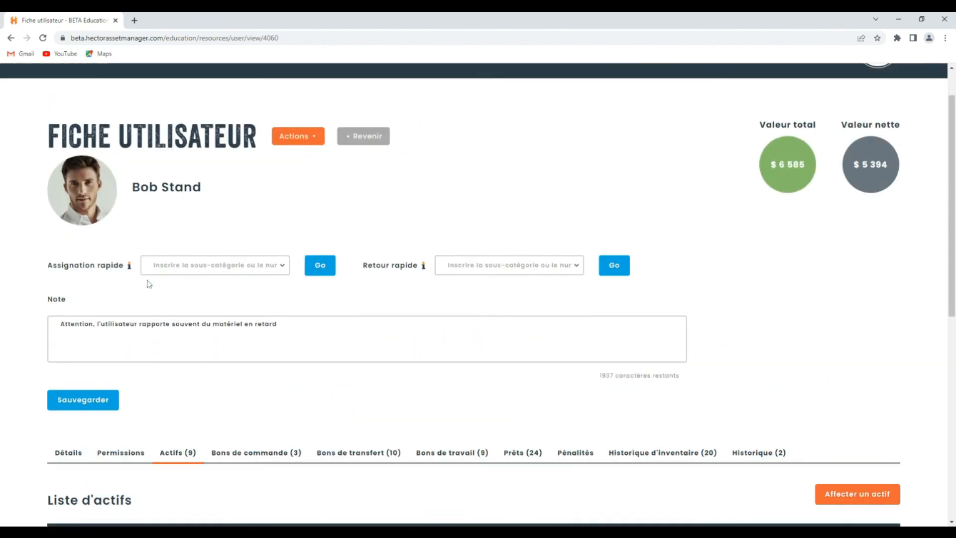
{"action": "scroll", "coordinate": [412, 239], "scroll_direction": "up", "scroll_amount": 1}
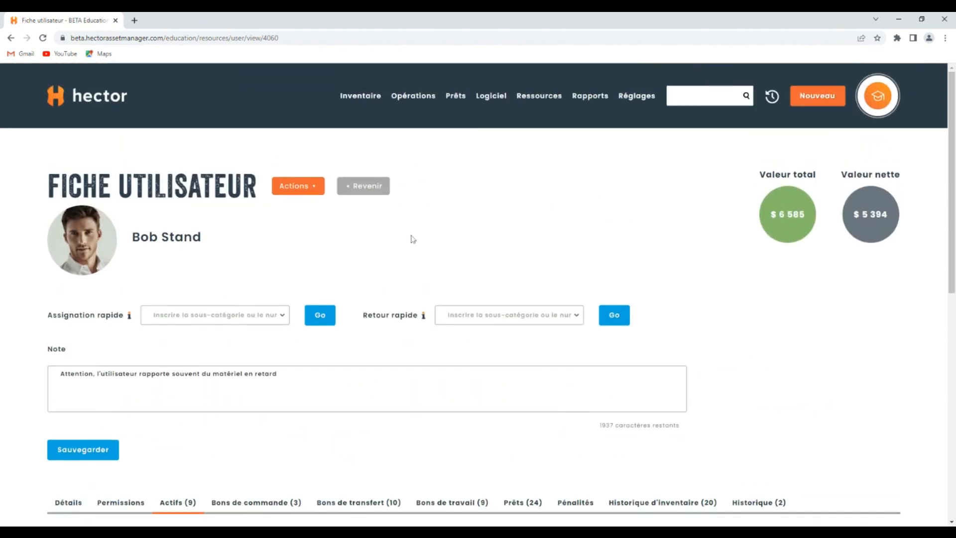